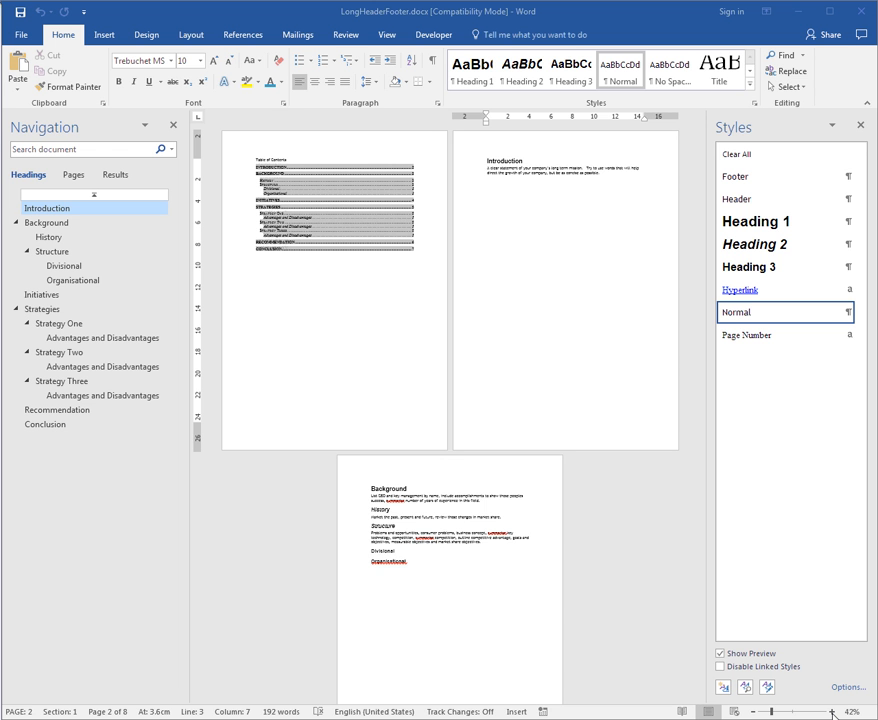
Step: Open the header of the Table of Contents page for editing
left_click(833, 713)
left_click(833, 713)
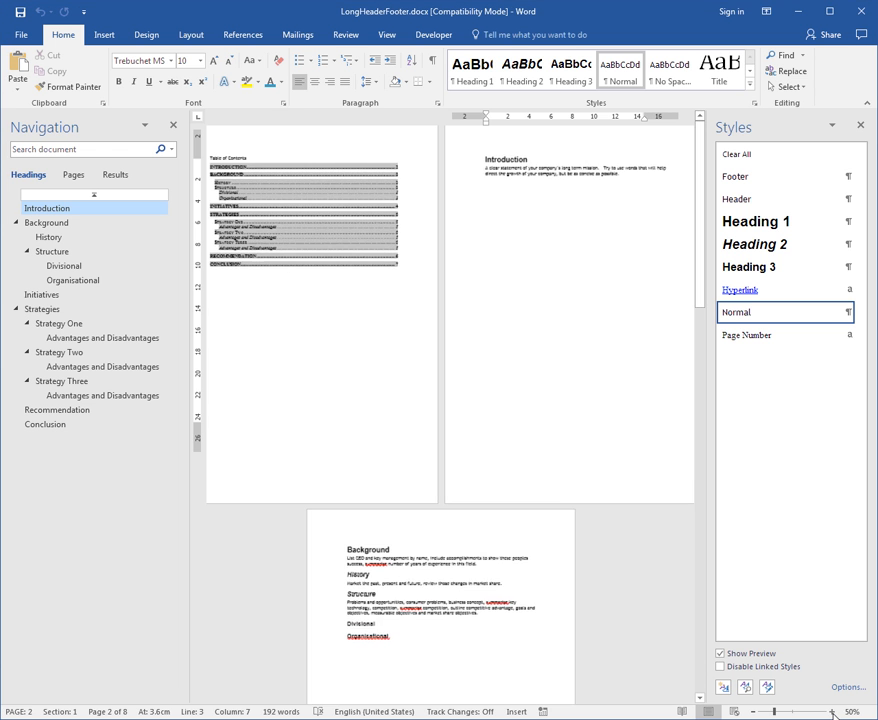
left_click(833, 713)
left_click(833, 713)
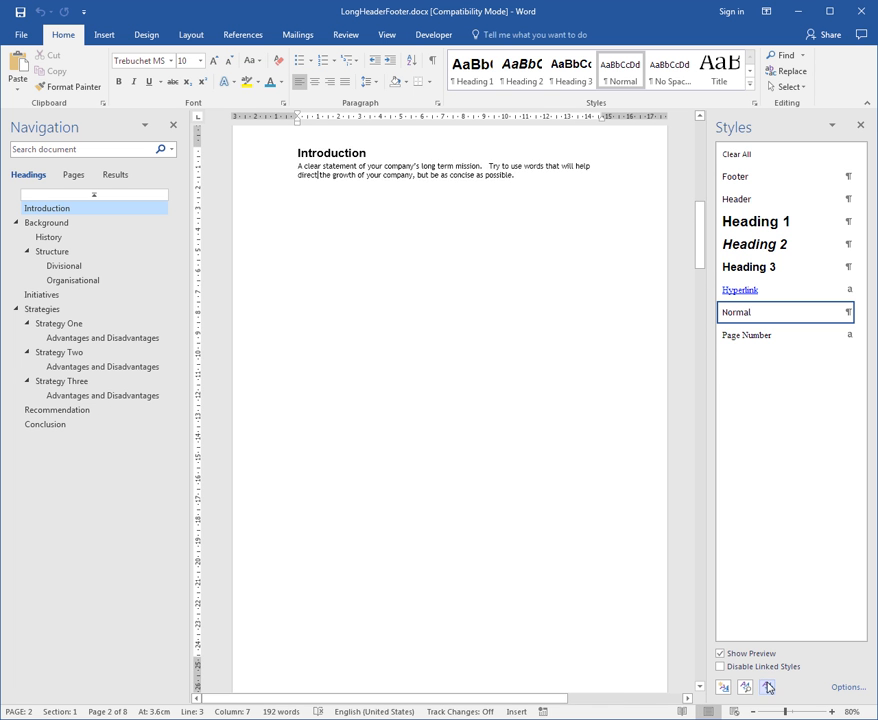
scroll(630, 607, "up", 1)
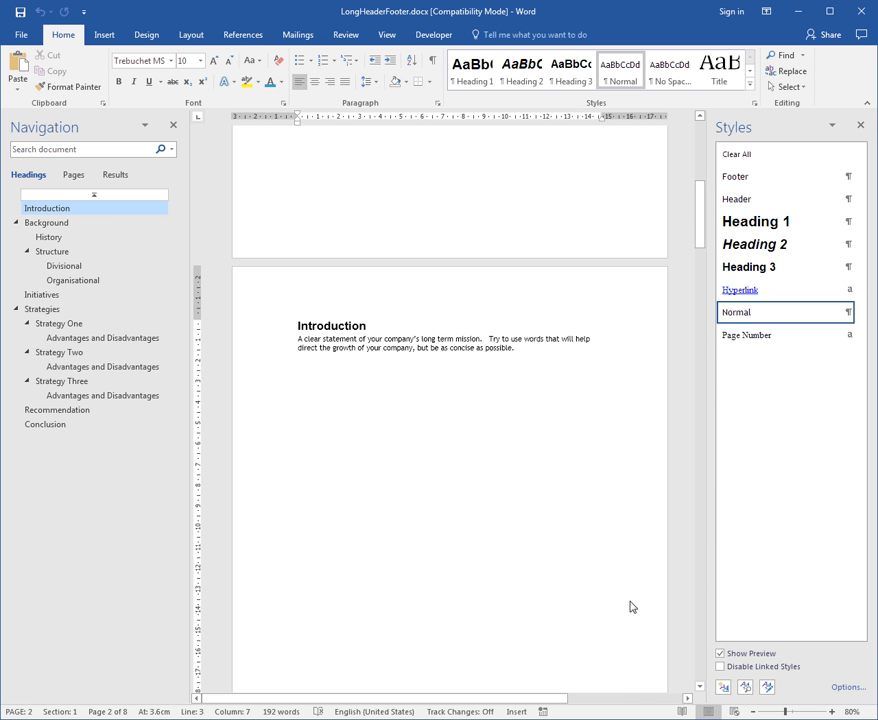
key("ctrl+Home")
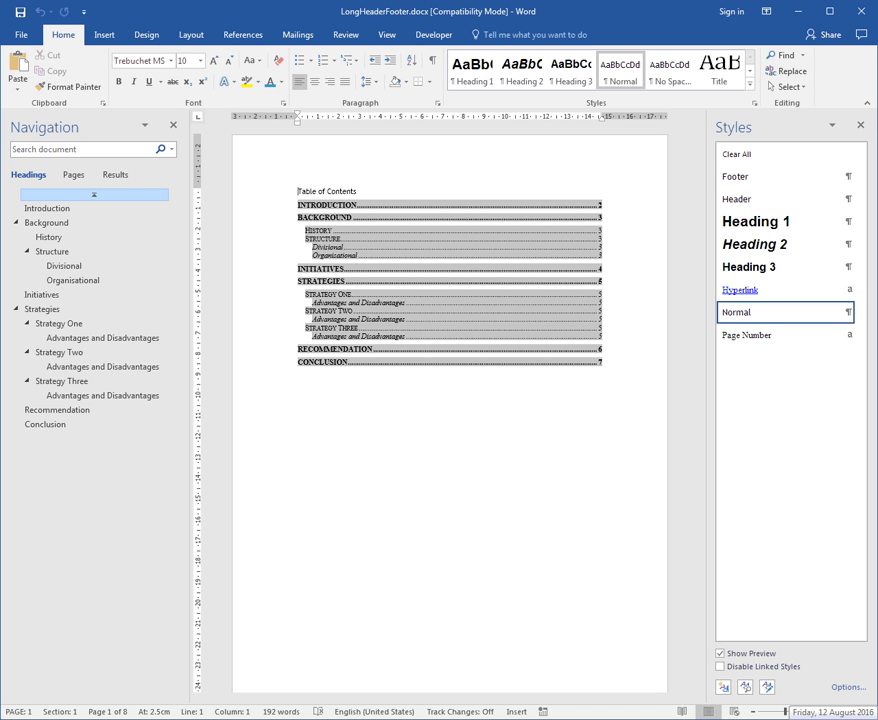
left_click(106, 36)
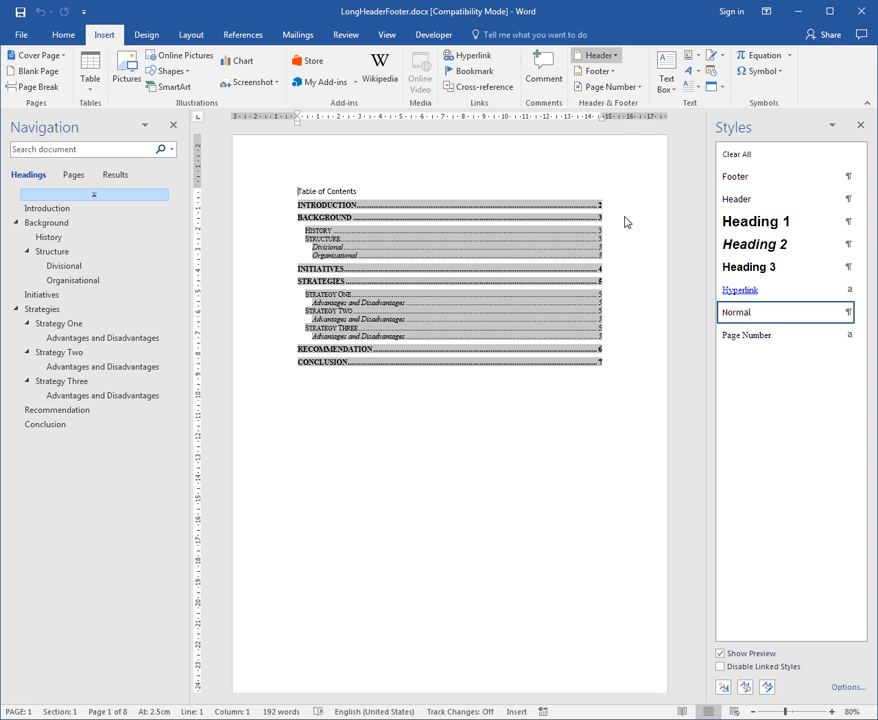
left_click(629, 537)
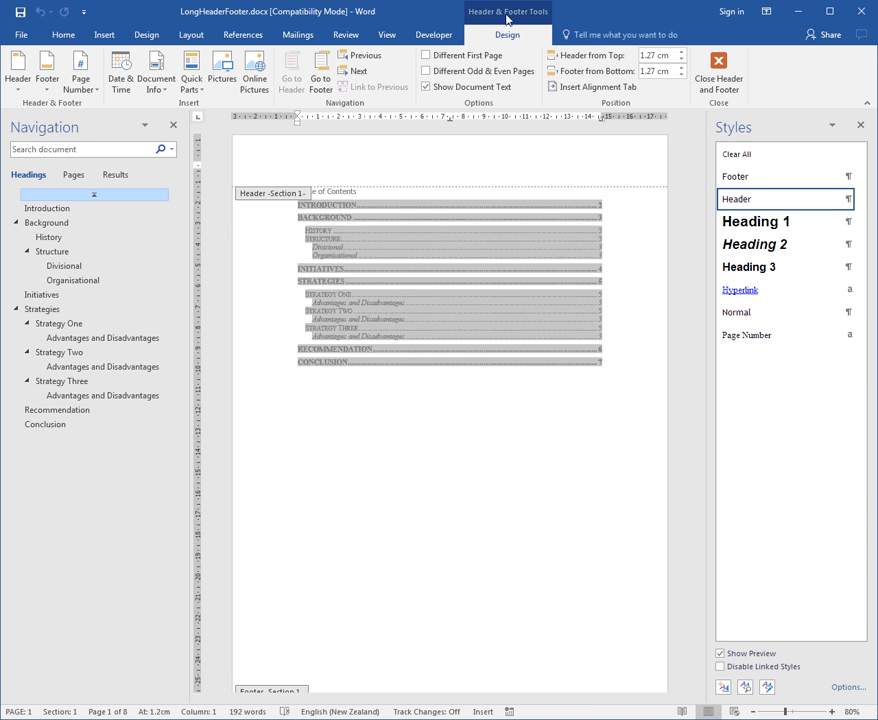
Step: Examine the header of each section from section 1 to section 6 and how it links to the previous section
left_click(358, 72)
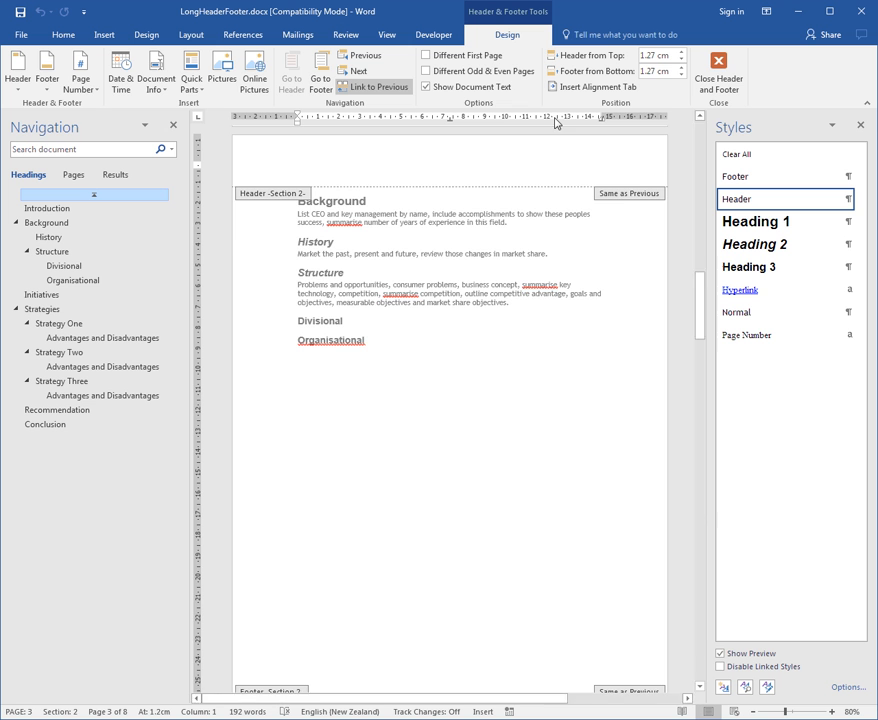
left_click(360, 71)
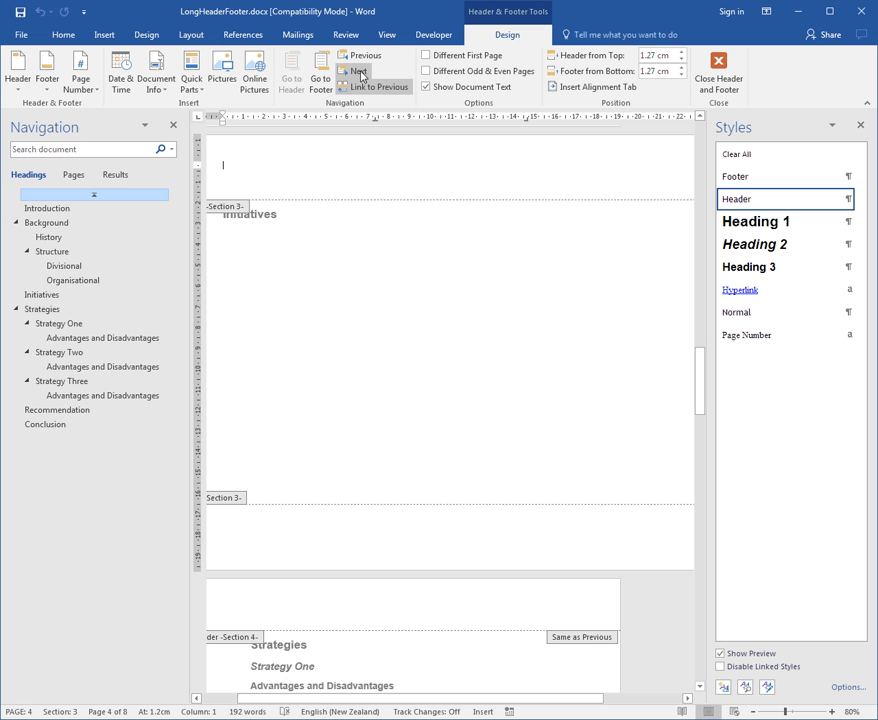
left_click(360, 71)
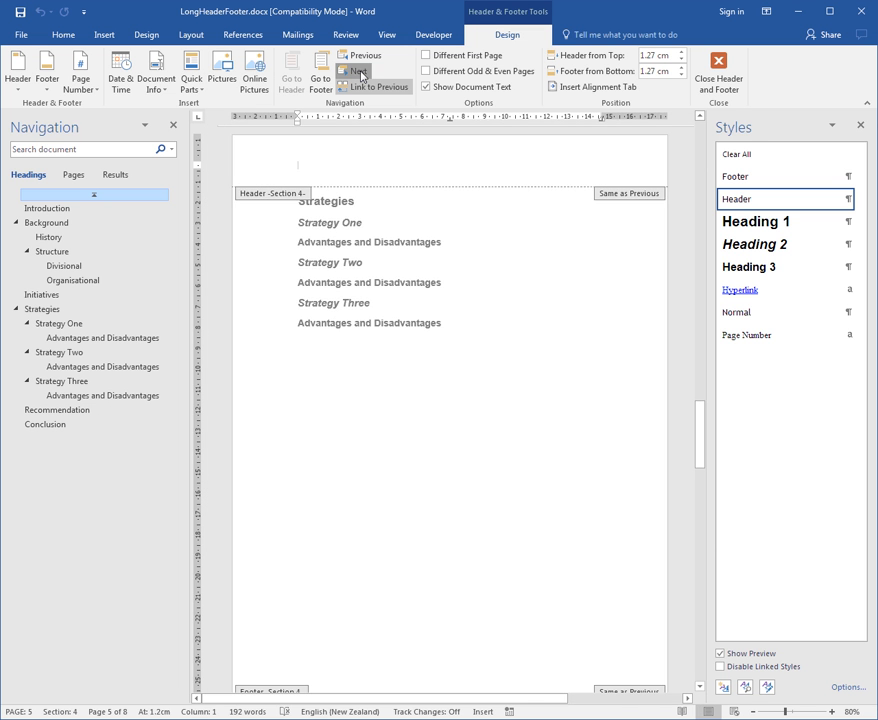
left_click(360, 71)
left_click(360, 71)
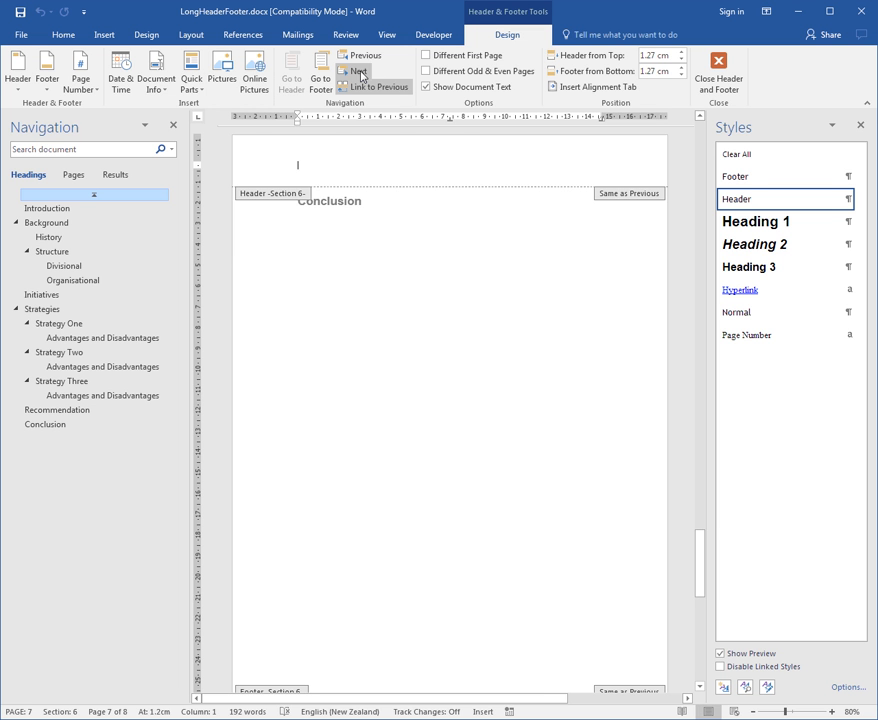
left_click(374, 57)
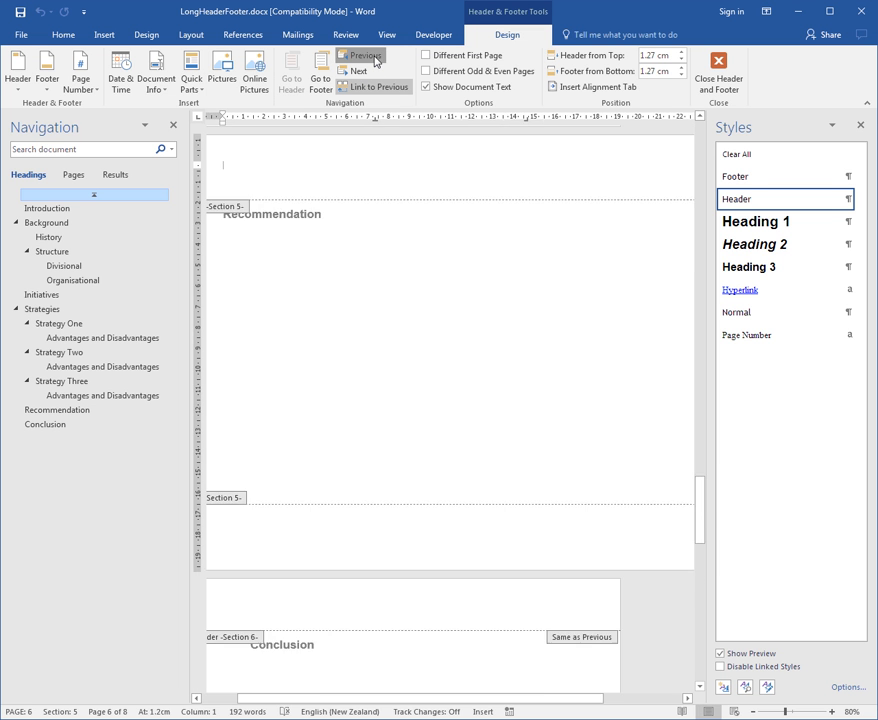
left_click(374, 57)
left_click(374, 57)
left_click(374, 57)
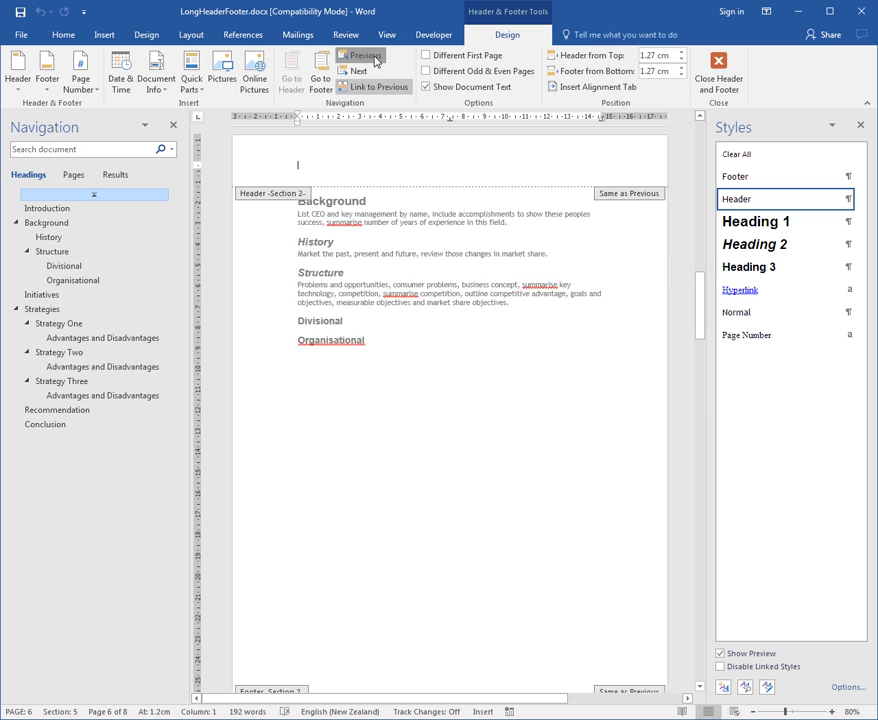
Step: Enter "Introduction" as the section 1 header on the Introduction page
left_click(374, 57)
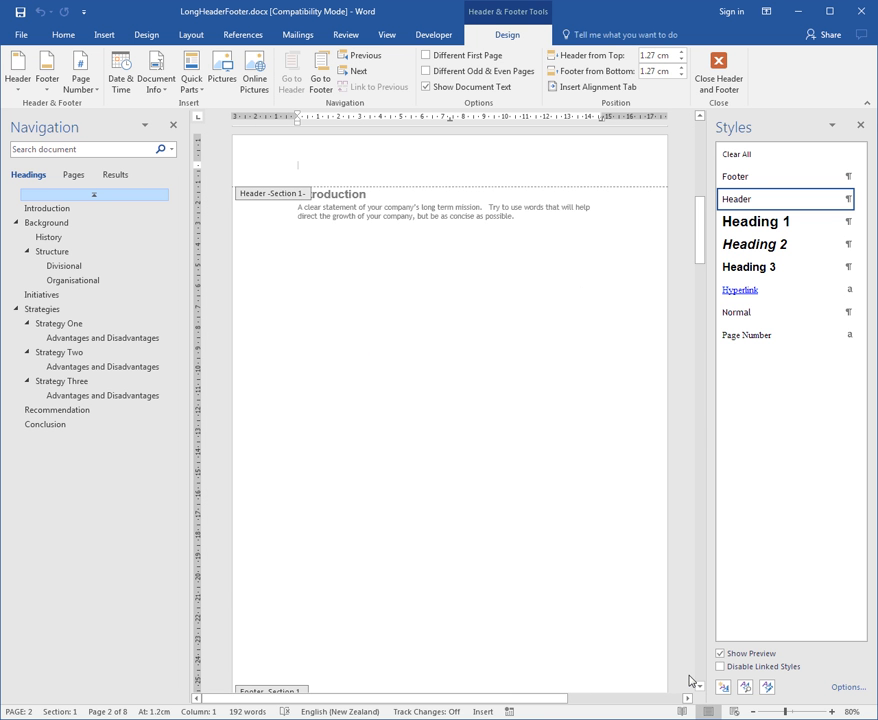
left_click(754, 711)
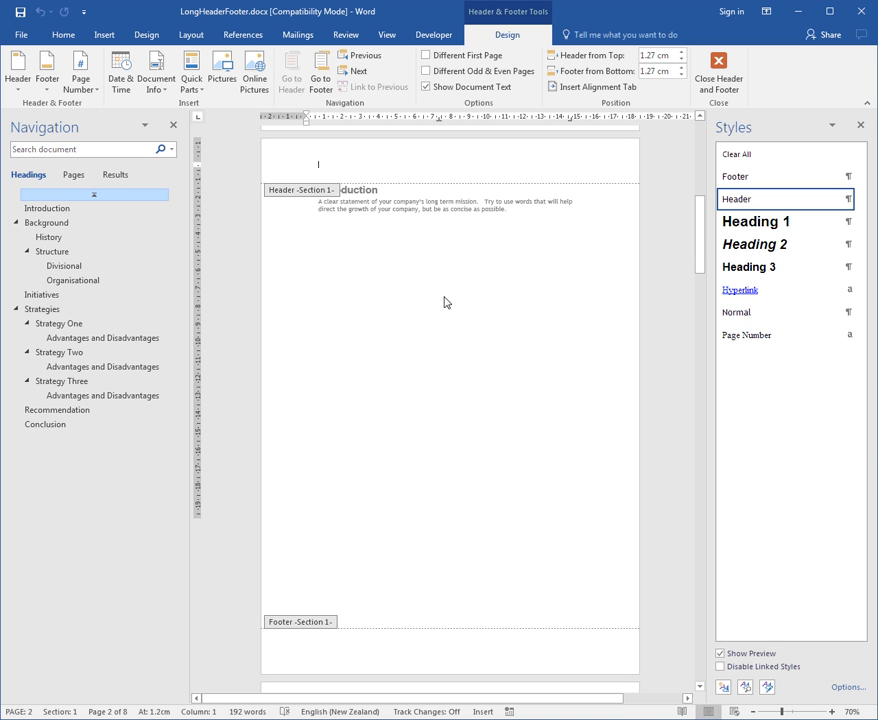
type("Introduction")
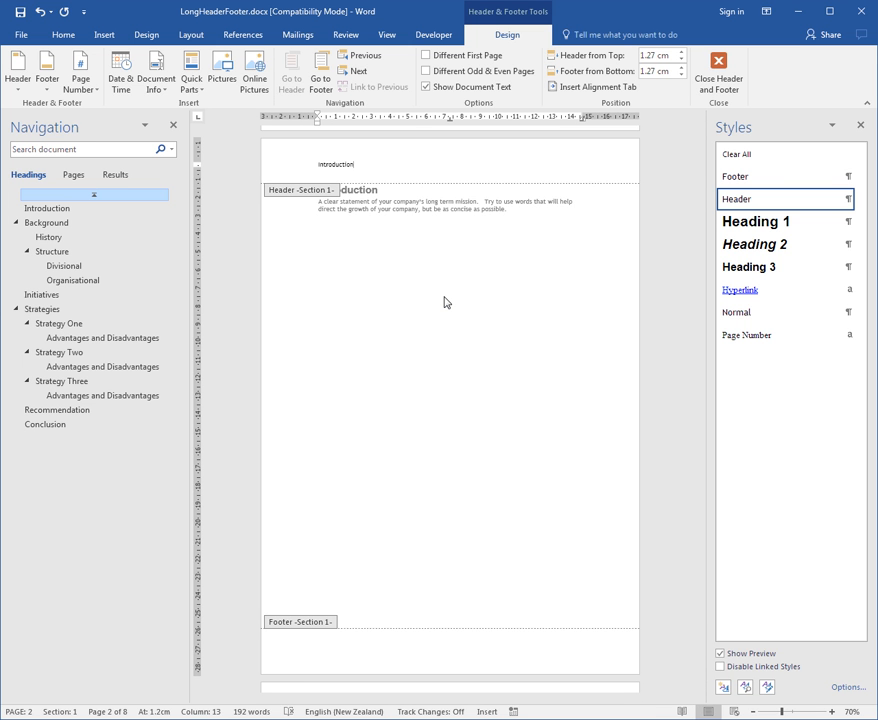
Step: Unlink the section 2 header from the previous section and replace its text with "Background"
left_click(352, 71)
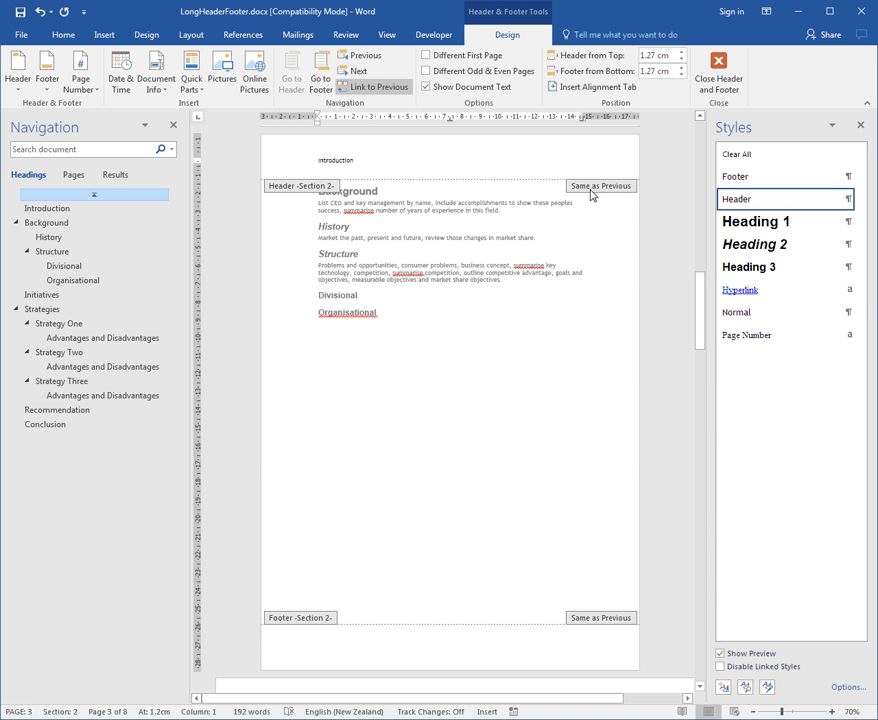
left_click(370, 94)
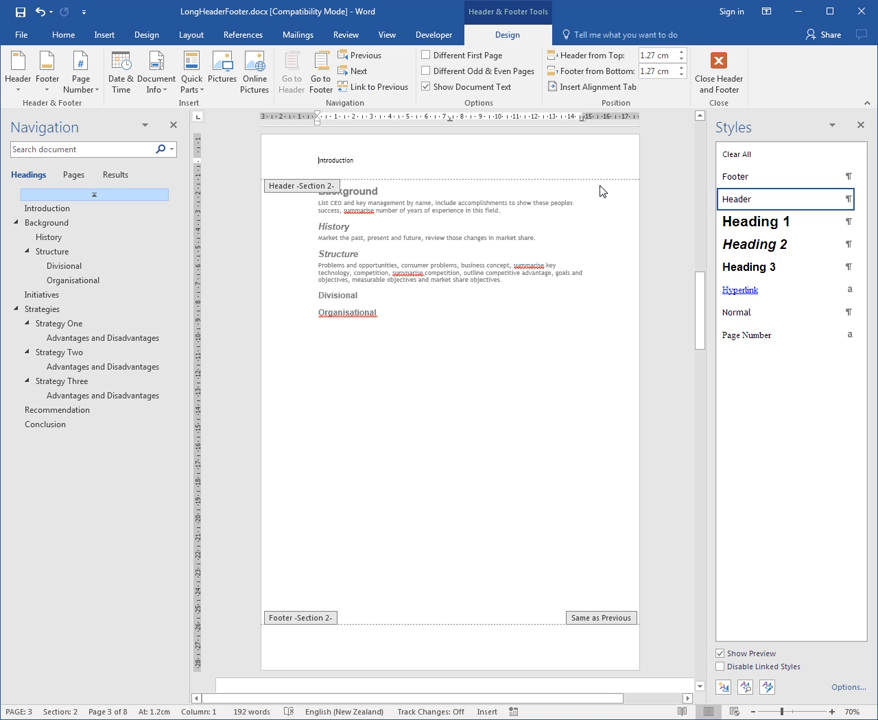
key("ctrl+a")
type("Backgro")
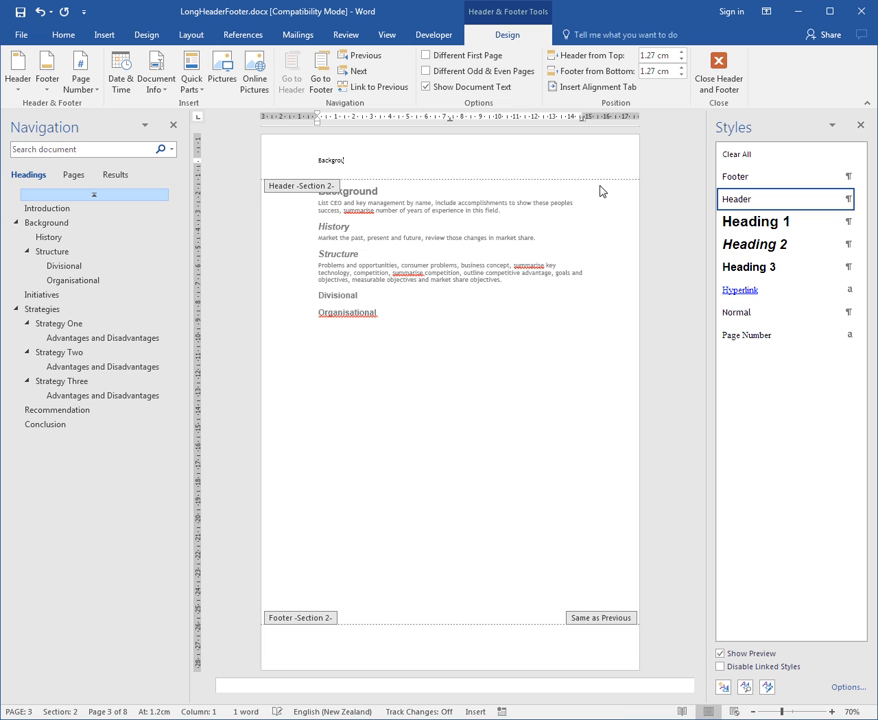
type("und")
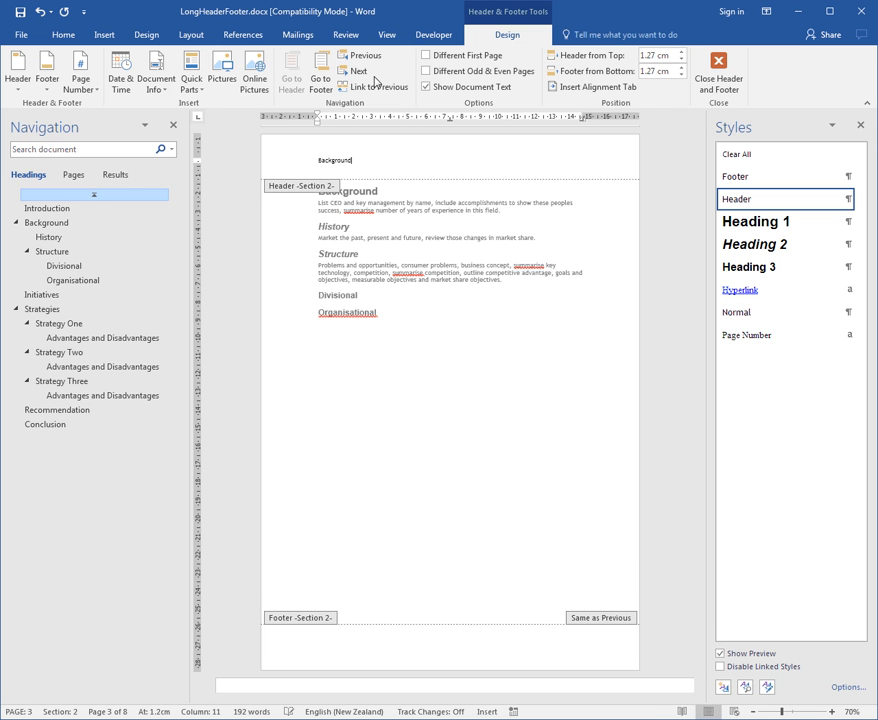
Step: Unlink the section 3 header from the previous section and replace its text with "Initiatives"
left_click(358, 71)
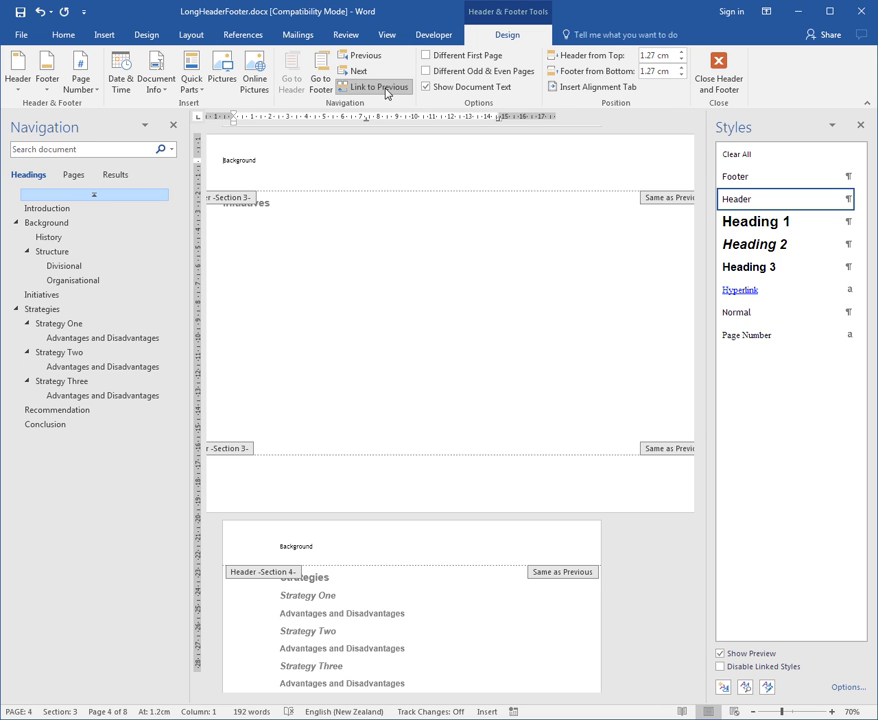
left_click(388, 94)
key("ctrl+a")
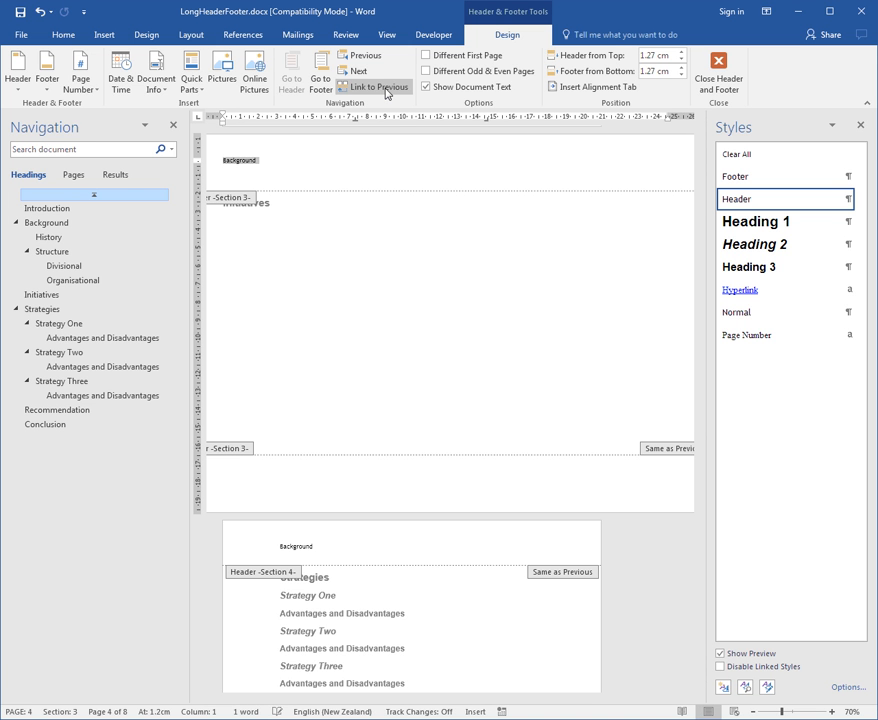
type("Initiatives")
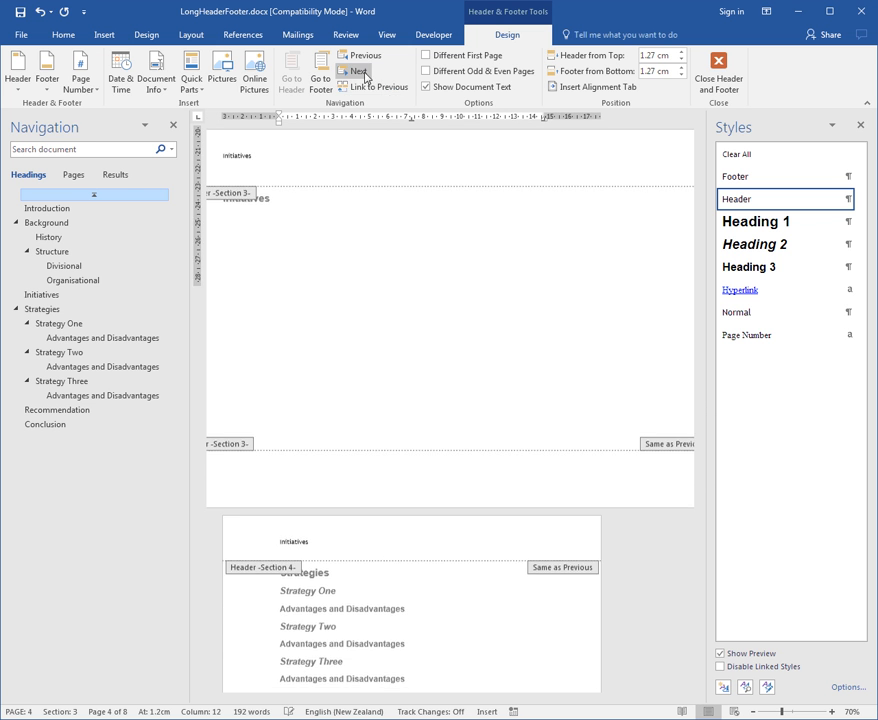
Step: Unlink the section 4 header from the previous section and replace its text with "Strategies"
left_click(362, 72)
left_click(365, 88)
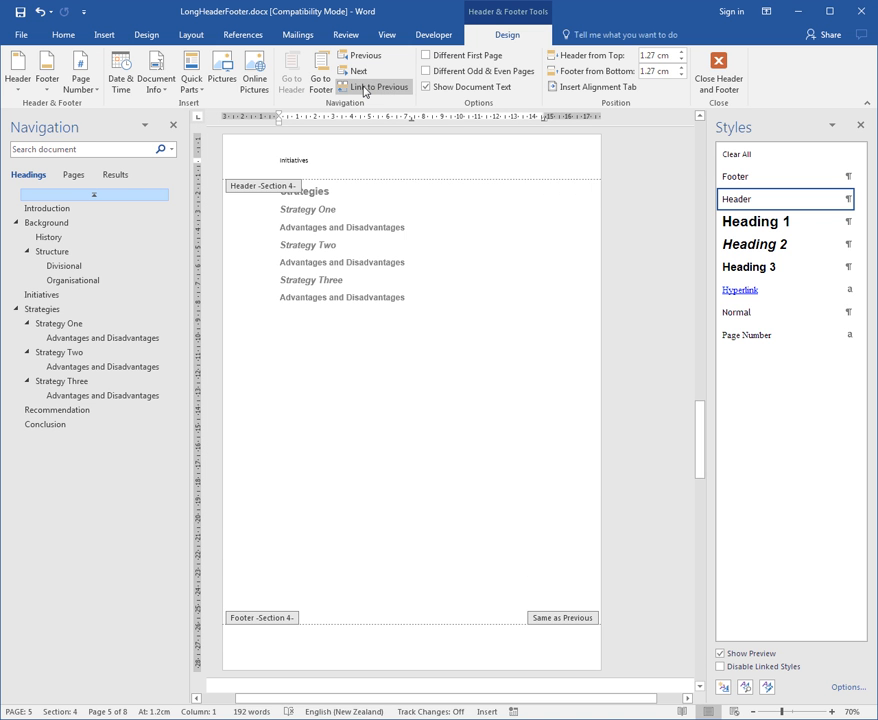
key("ctrl+a")
type("Strategies")
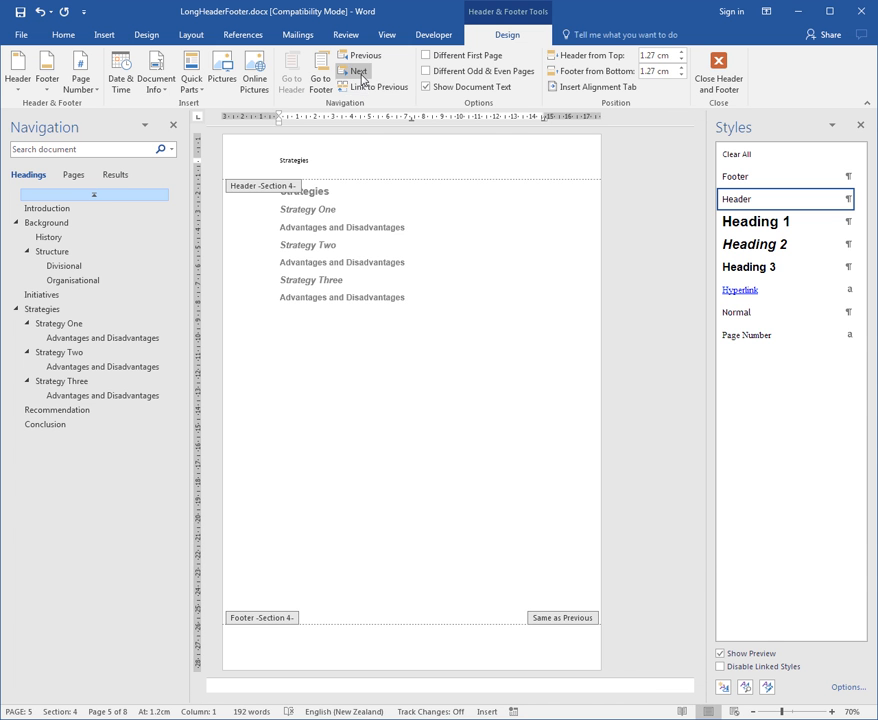
Step: Unlink the section 5 and section 6 headers from their previous sections and change them to "Recommendation" and "Conclusion"
left_click(361, 73)
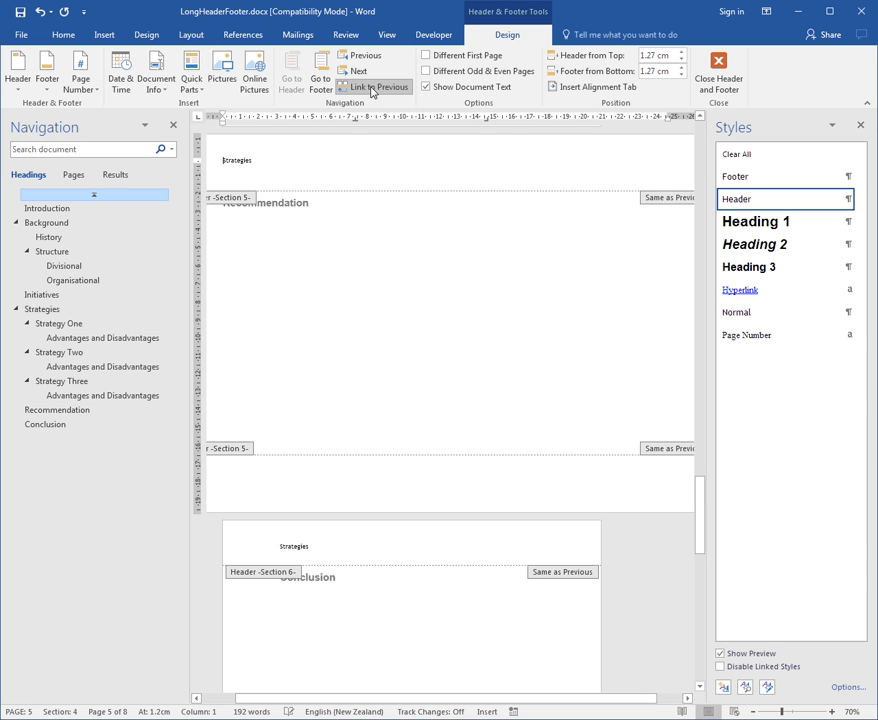
type("Recommendation")
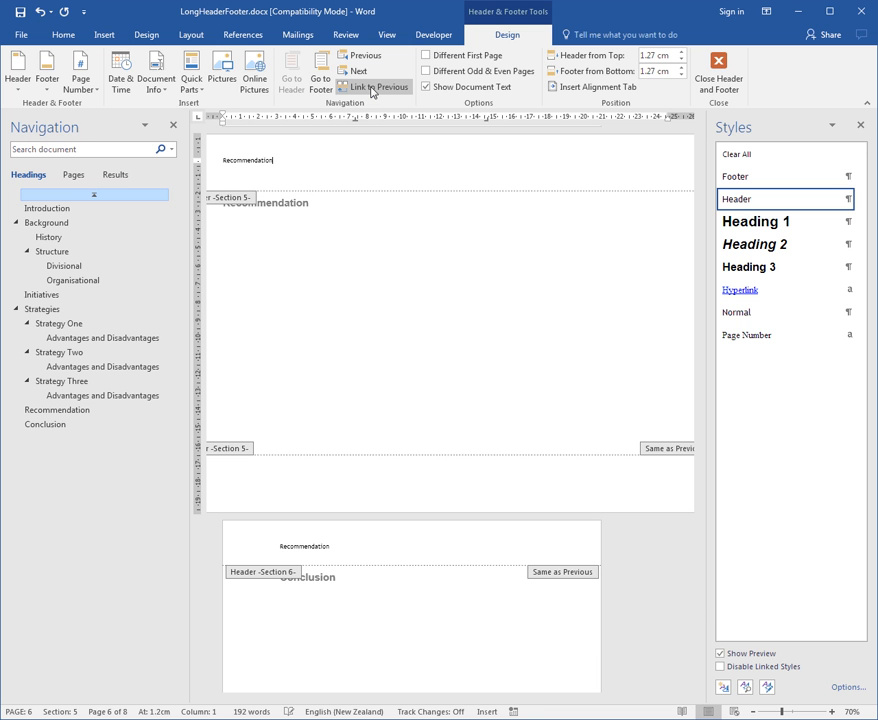
left_click(358, 71)
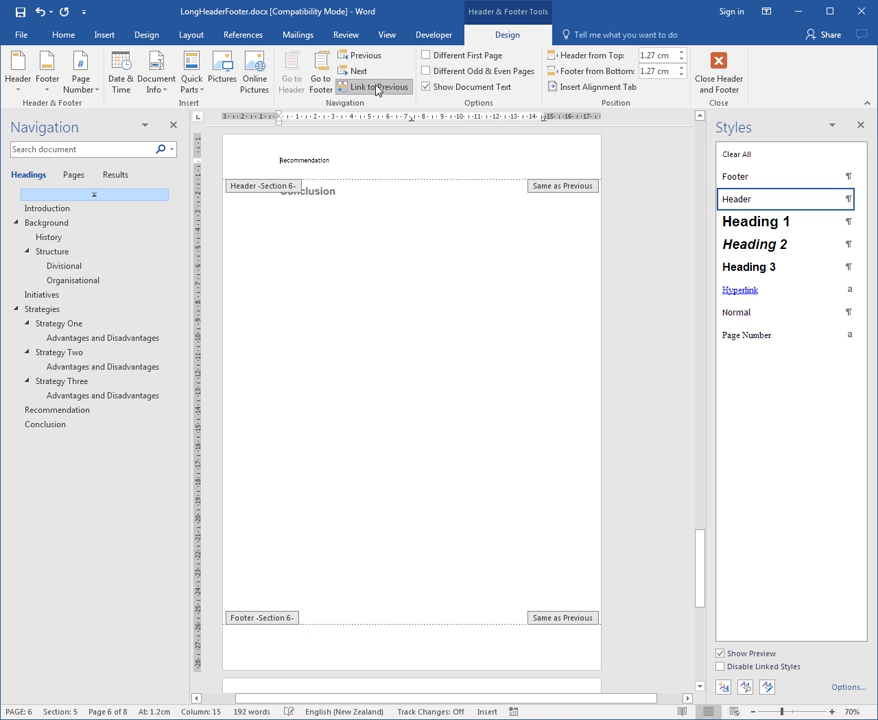
left_click(377, 88)
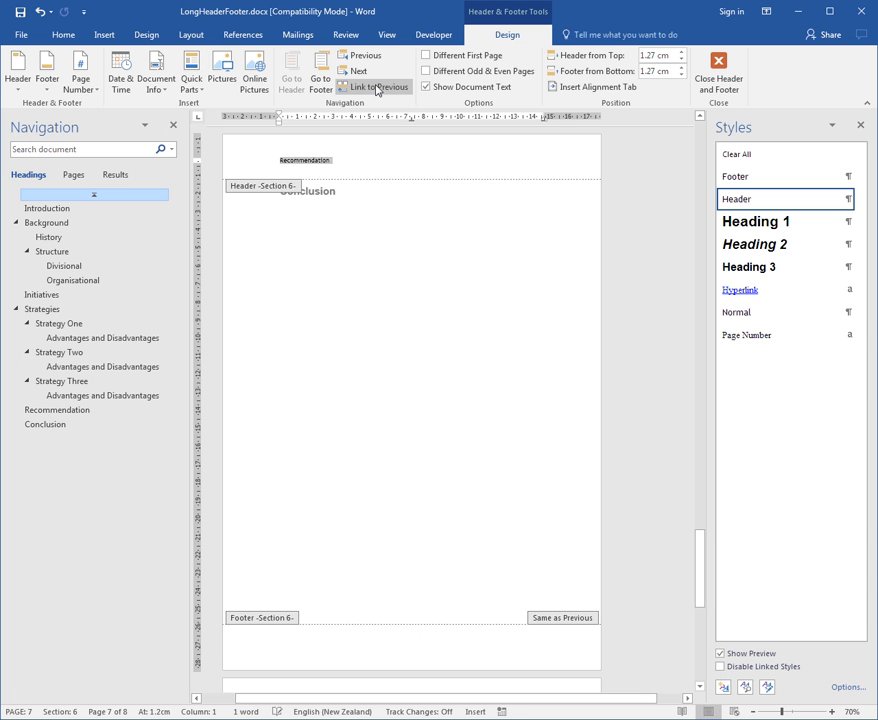
key("Delete")
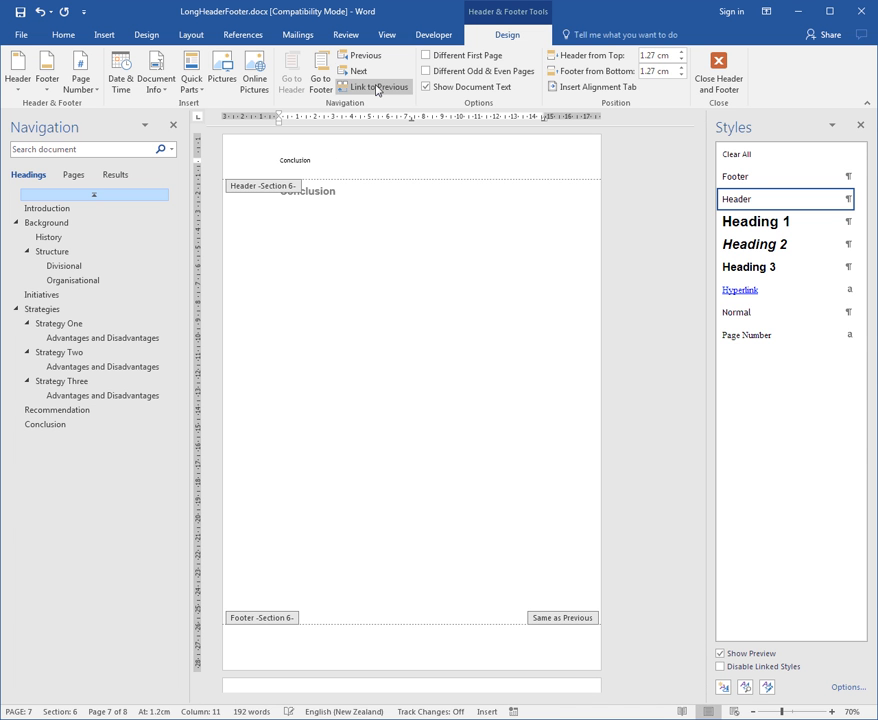
Step: Go back through the section headers to section 1 and close header and footer editing
left_click(366, 58)
left_click(367, 60)
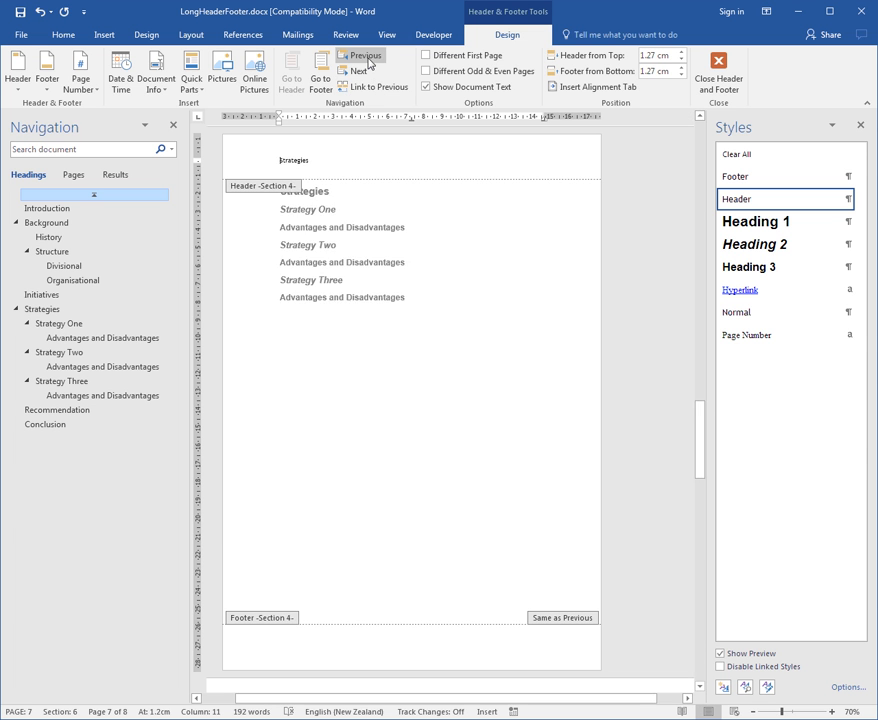
left_click(366, 58)
left_click(366, 58)
left_click(366, 58)
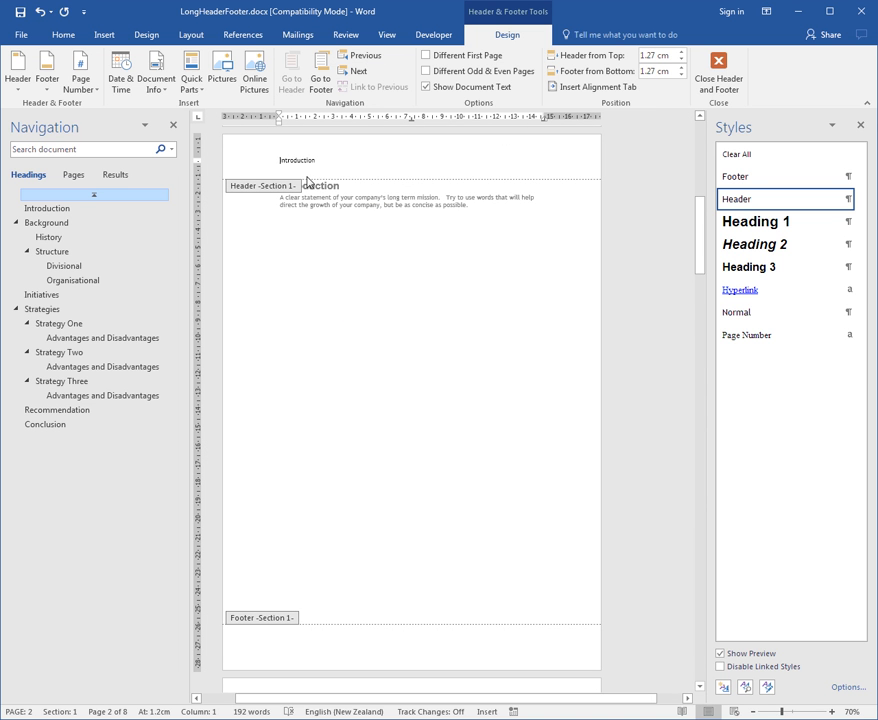
left_click(724, 79)
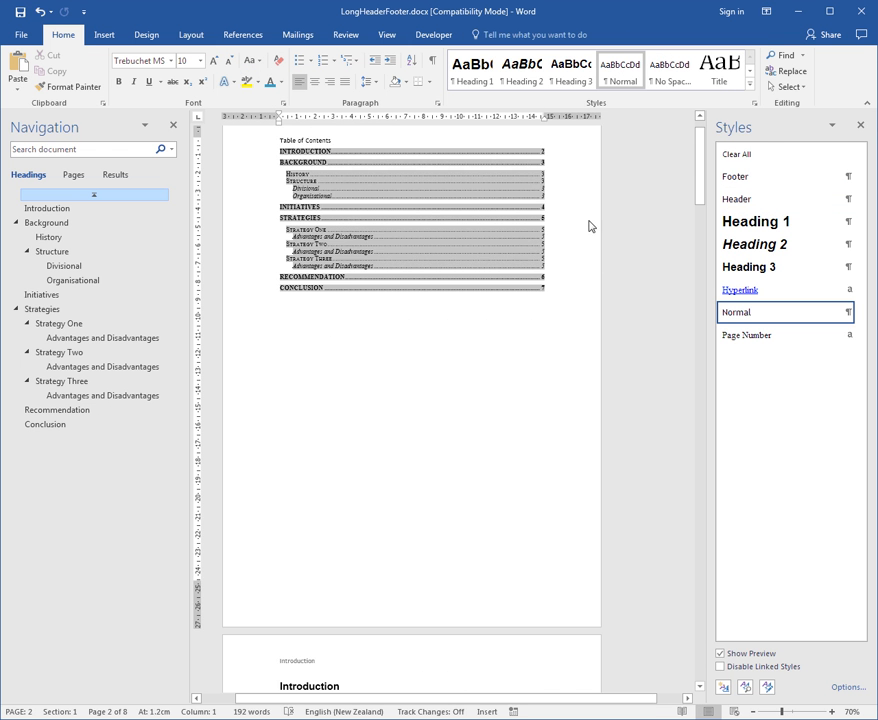
Step: Check the headers on the Introduction and Background pages in the document body view
scroll(548, 487, "down", 2)
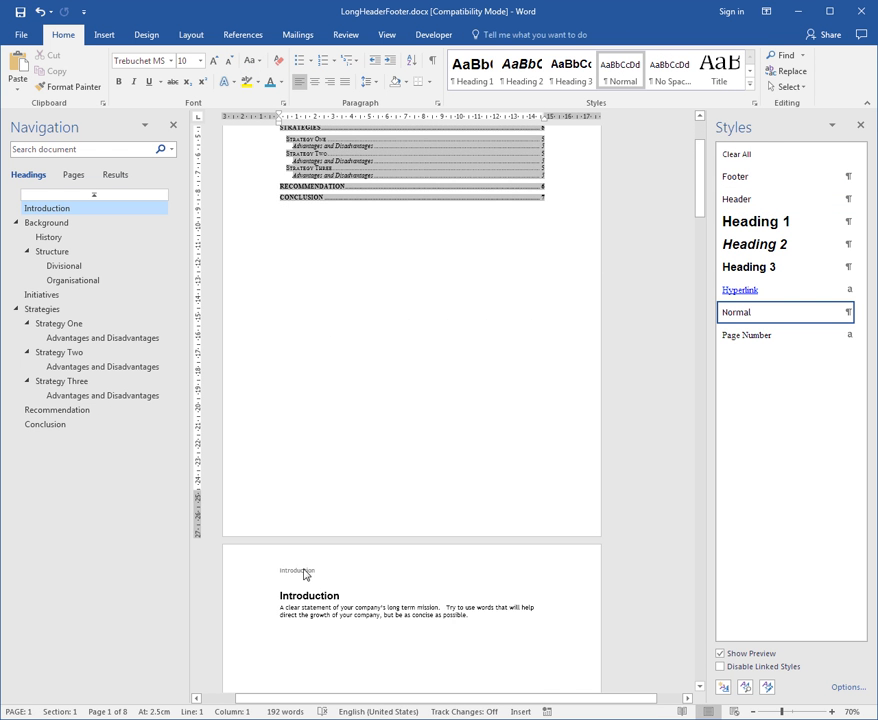
scroll(429, 555, "down", 3)
scroll(435, 537, "down", 8)
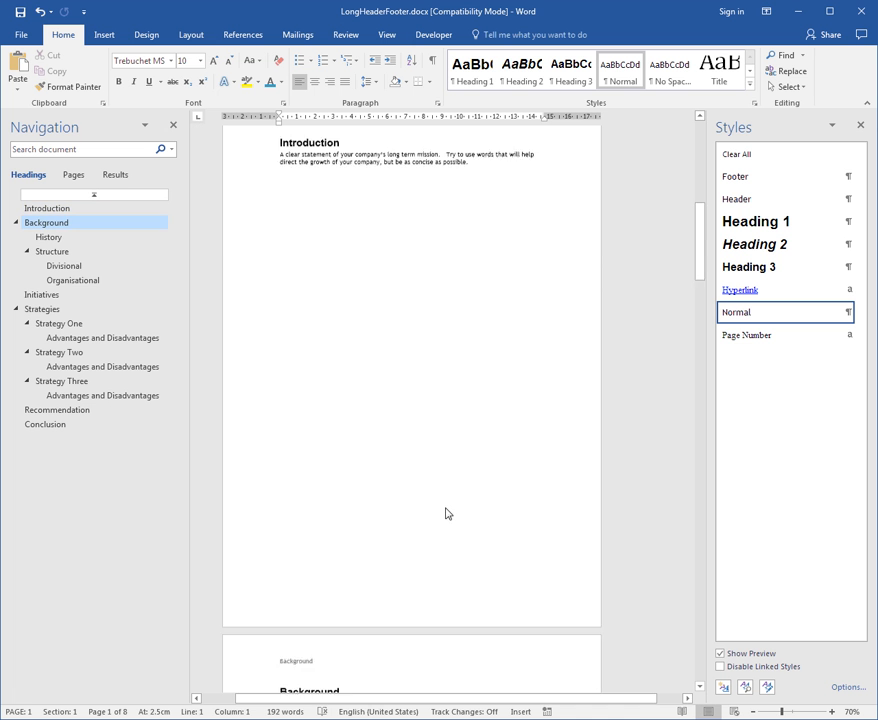
scroll(455, 508, "down", 3)
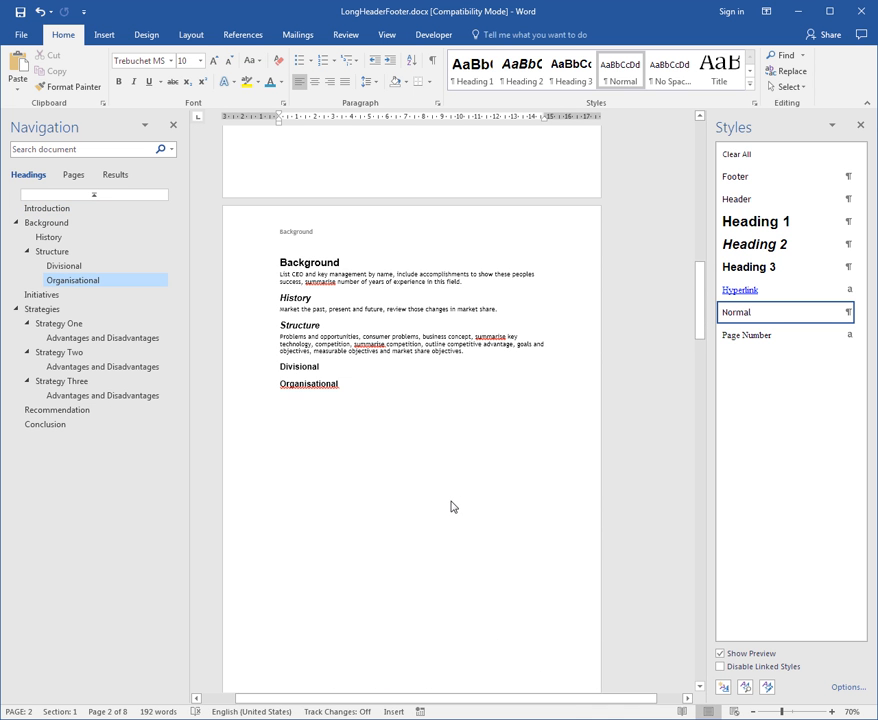
Step: Compare the header on the table of contents page with the header on the Introduction page
left_click(119, 196)
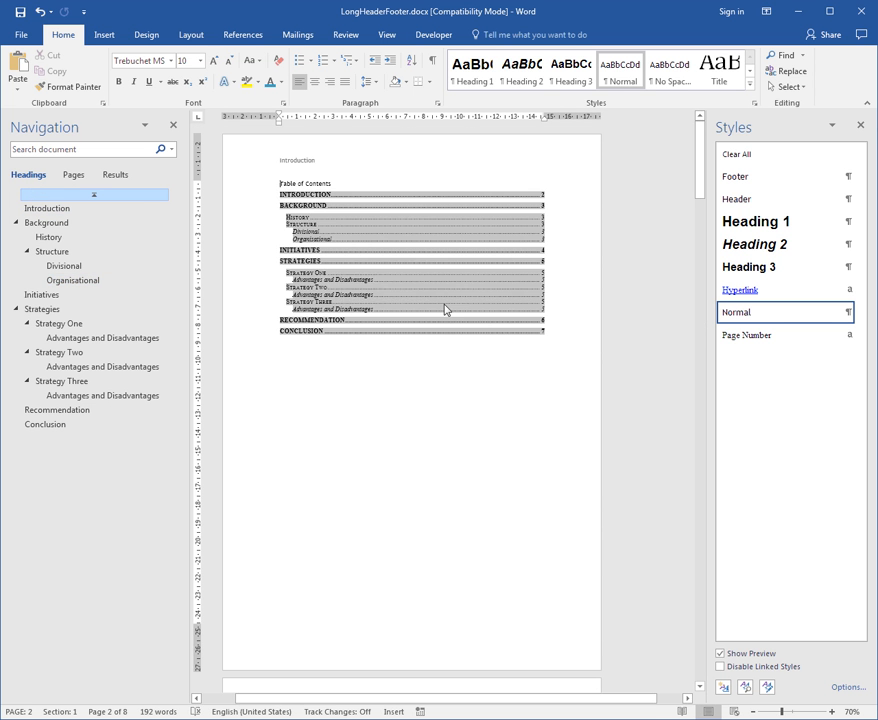
left_click(305, 164)
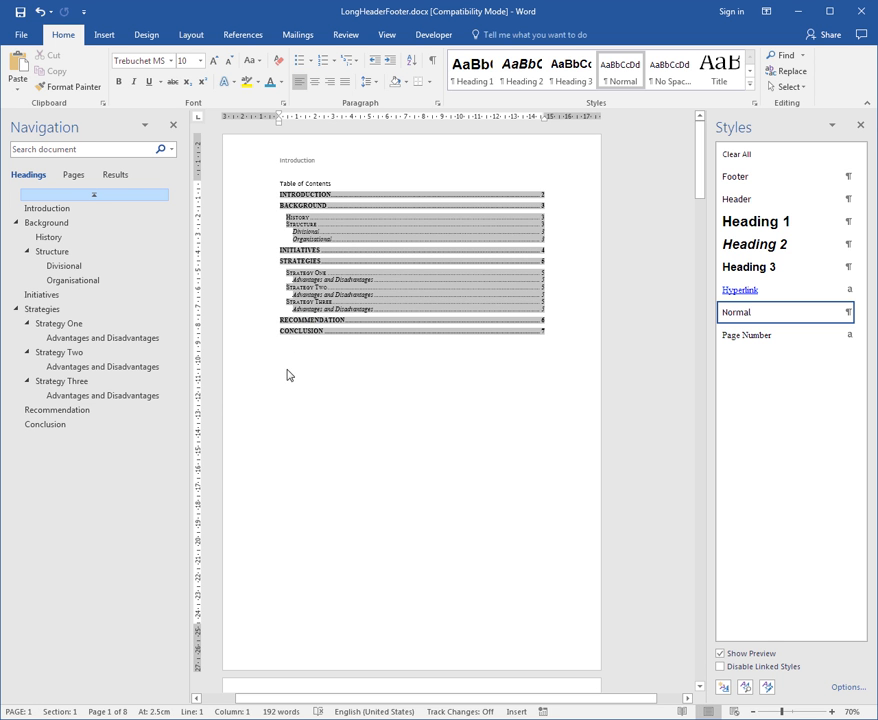
scroll(323, 388, "down", 2)
scroll(330, 392, "down", 5)
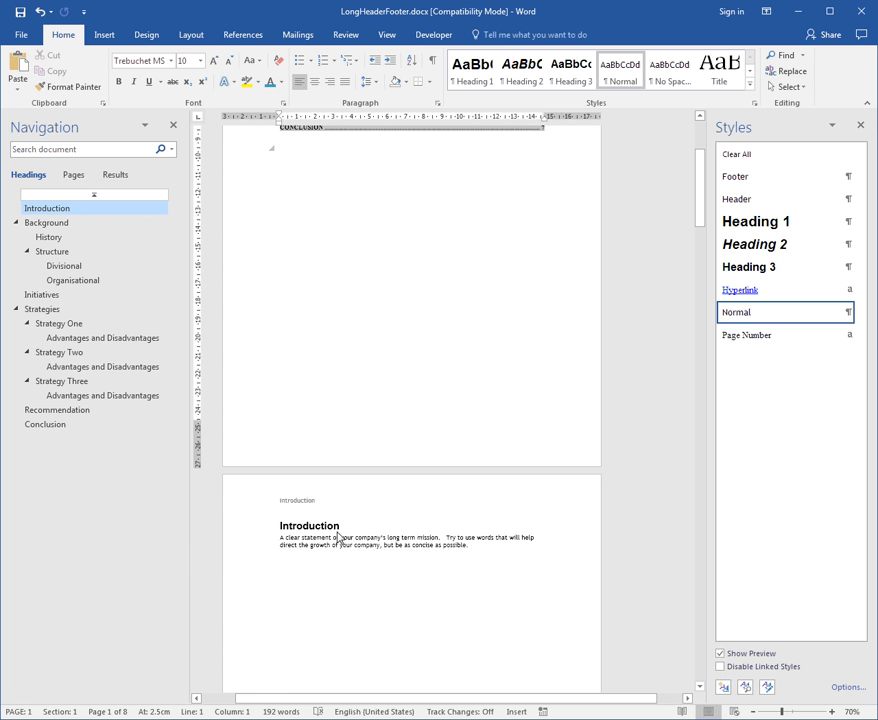
scroll(377, 347, "up", 7)
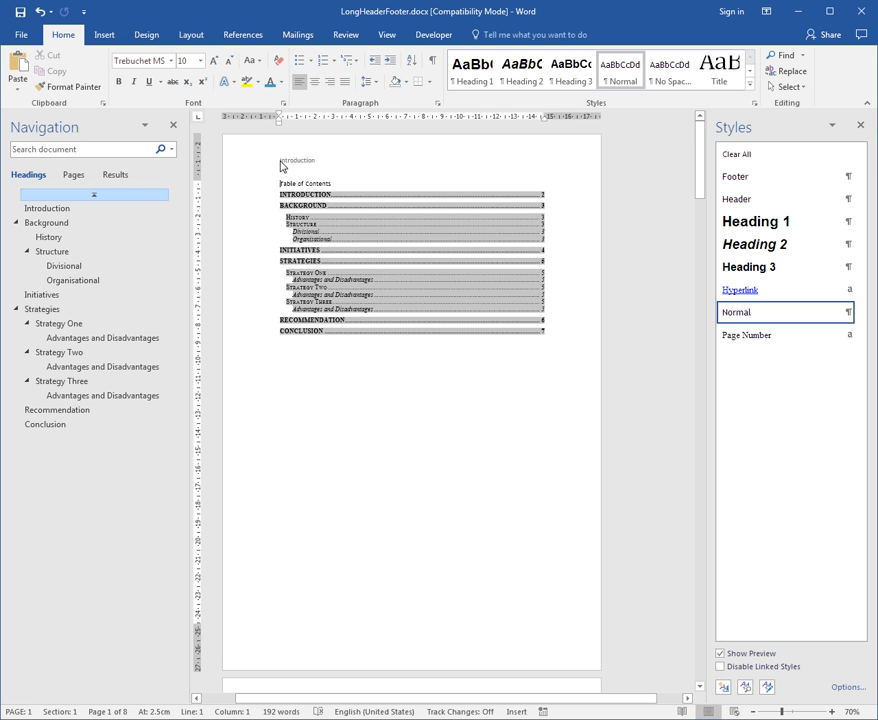
Step: Turn on Different First Page for section 1 so the table of contents page has a blank header, and close header and footer editing
left_click(104, 34)
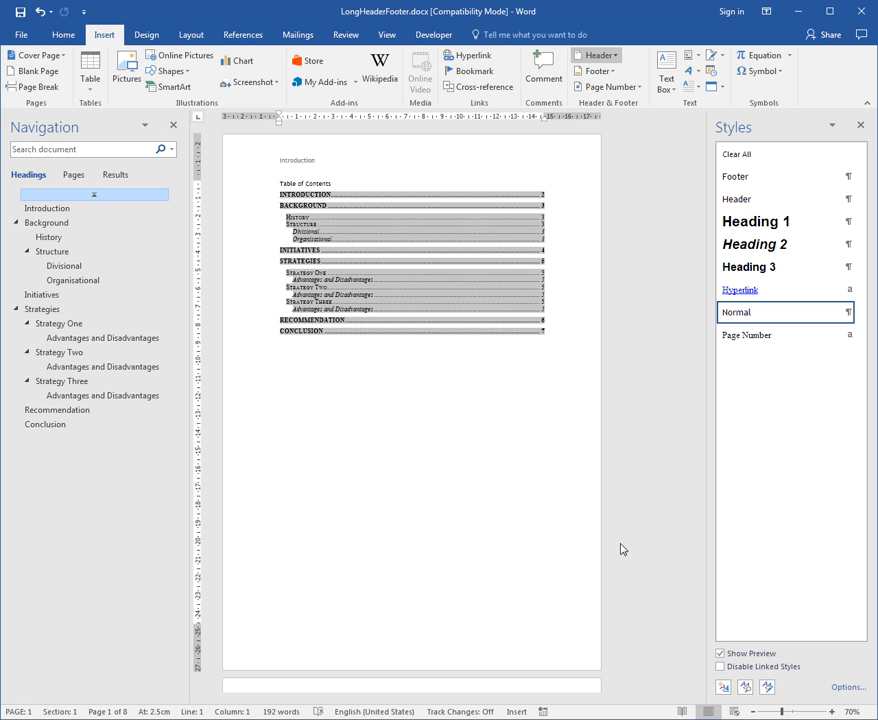
double_click(300, 163)
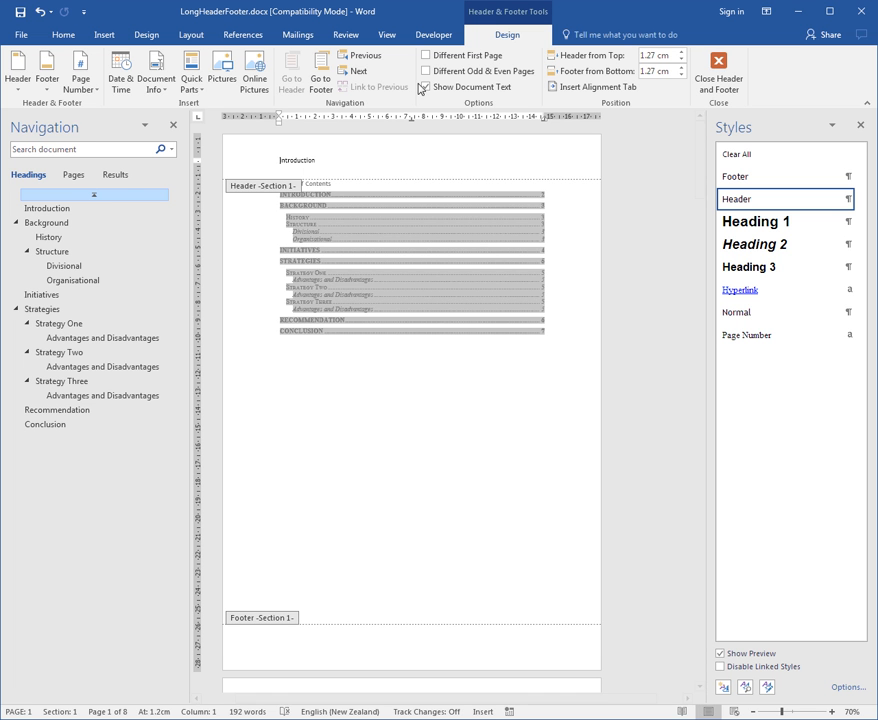
left_click(425, 57)
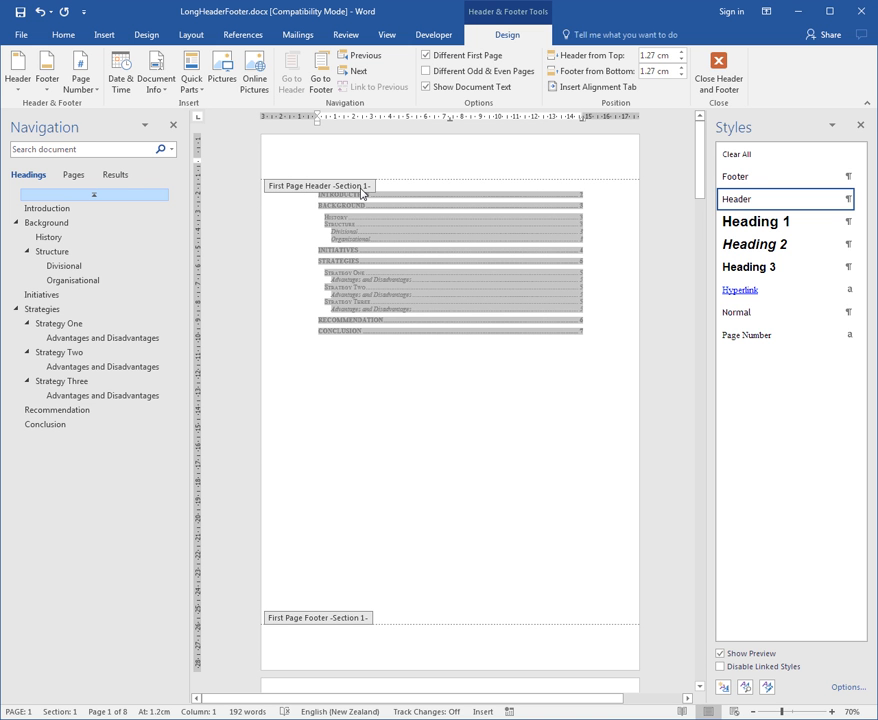
left_click(358, 72)
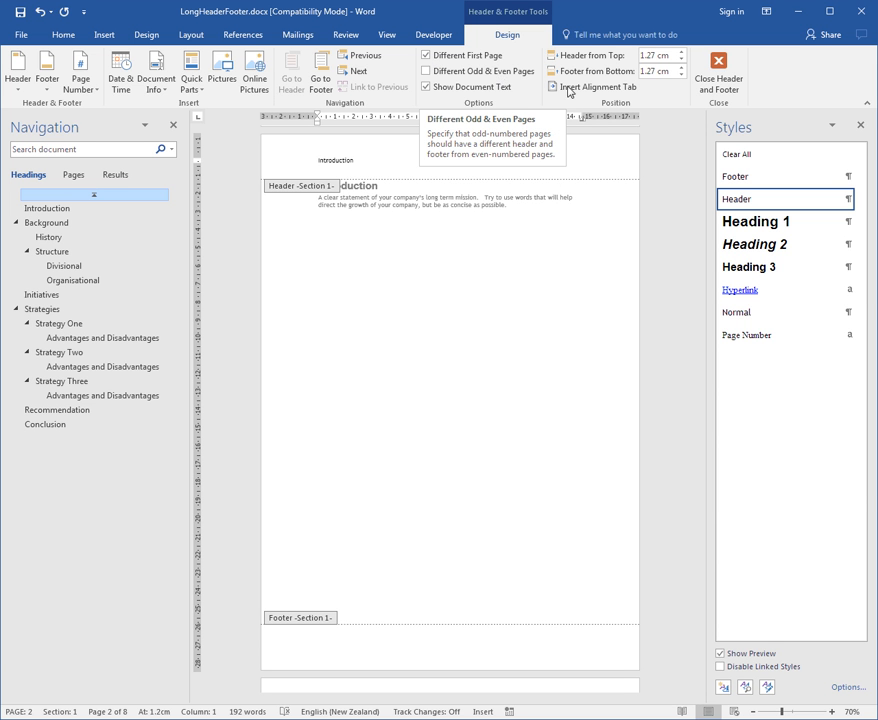
left_click(718, 70)
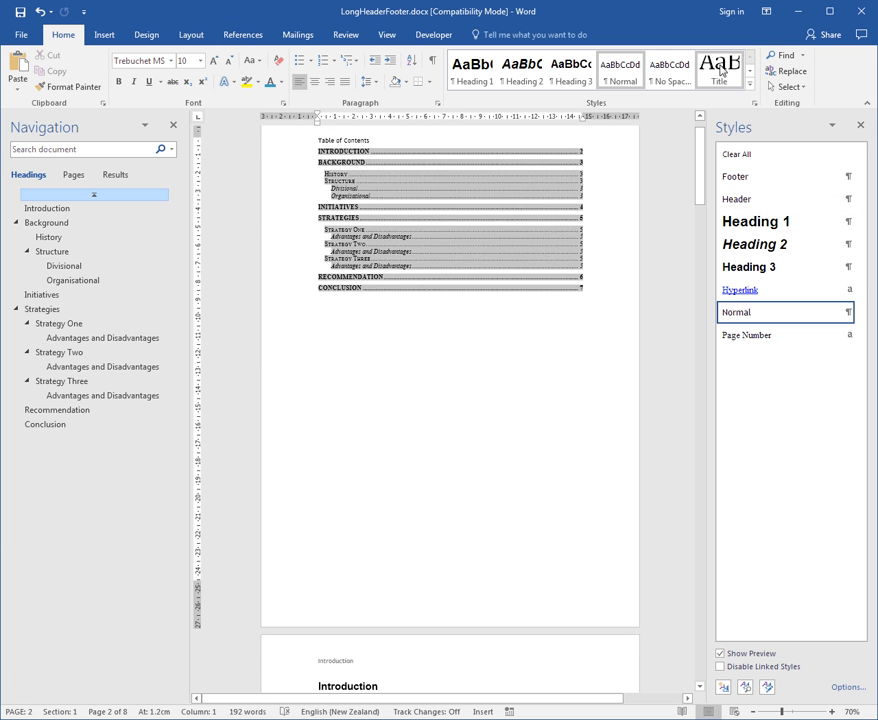
scroll(470, 262, "down", 2)
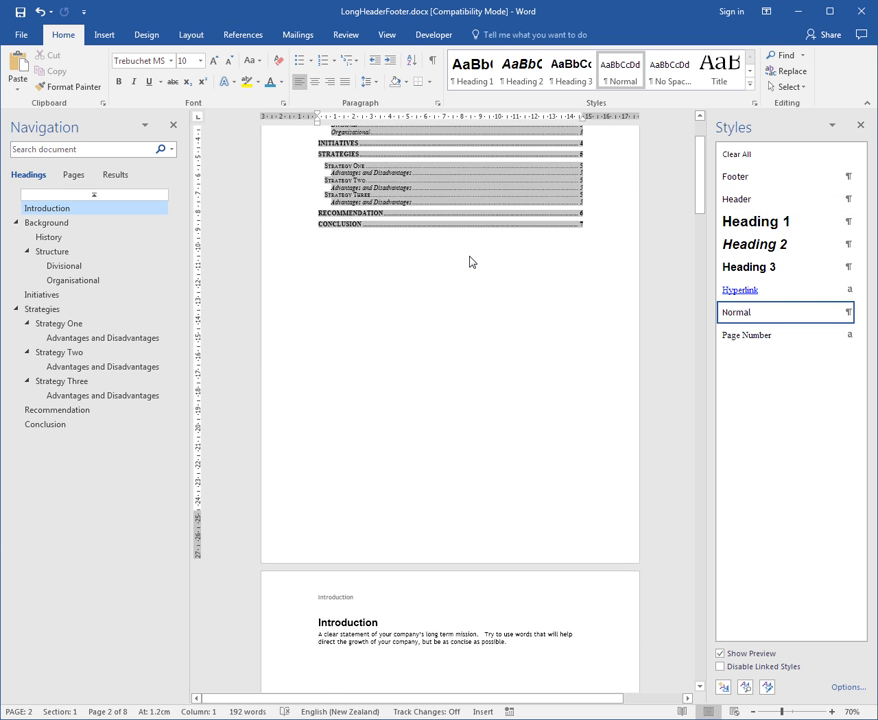